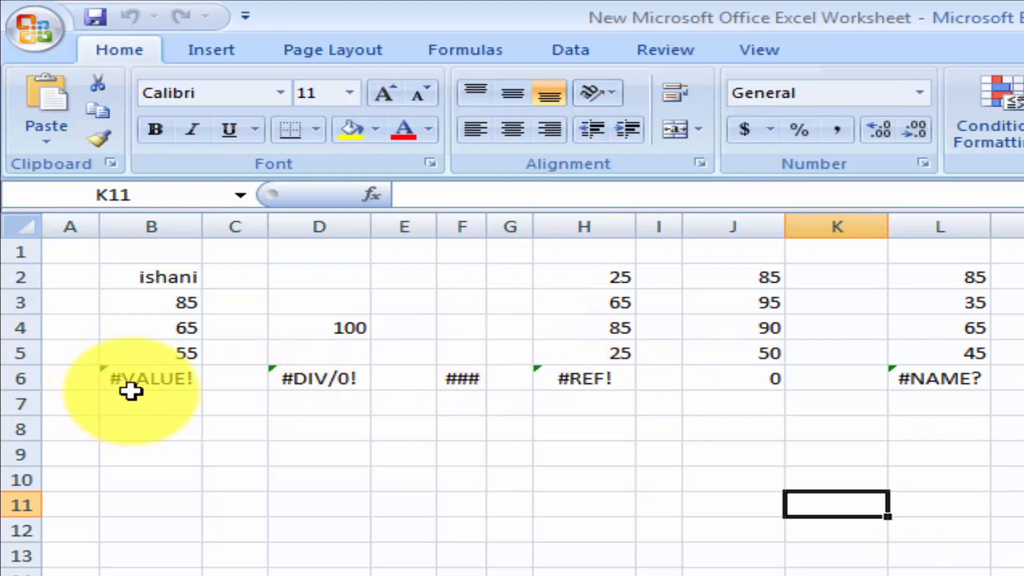
Replace the text entry in cell B2 with the number 65 to fix the column B sum
left_click(155, 380)
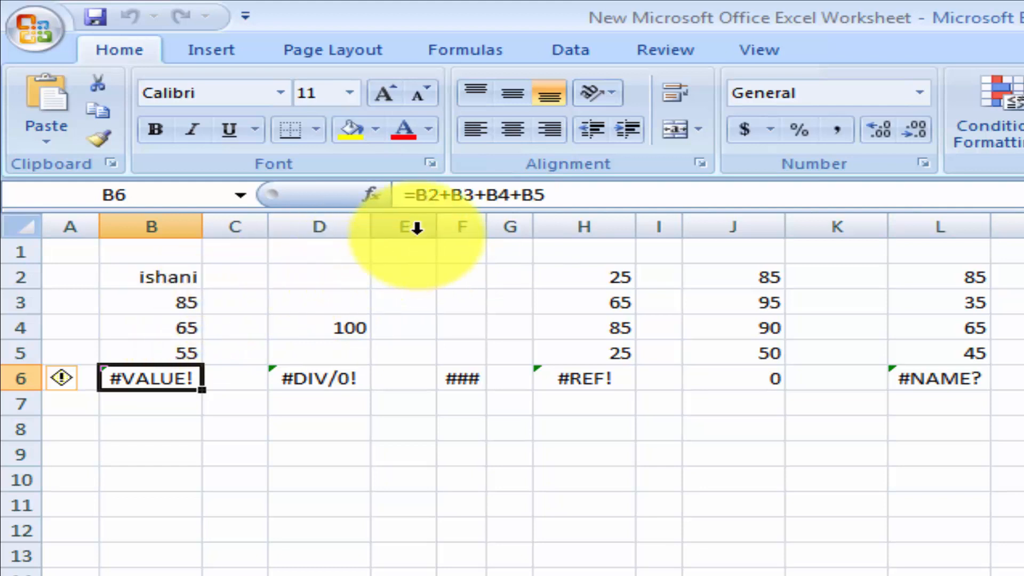
left_click(161, 276)
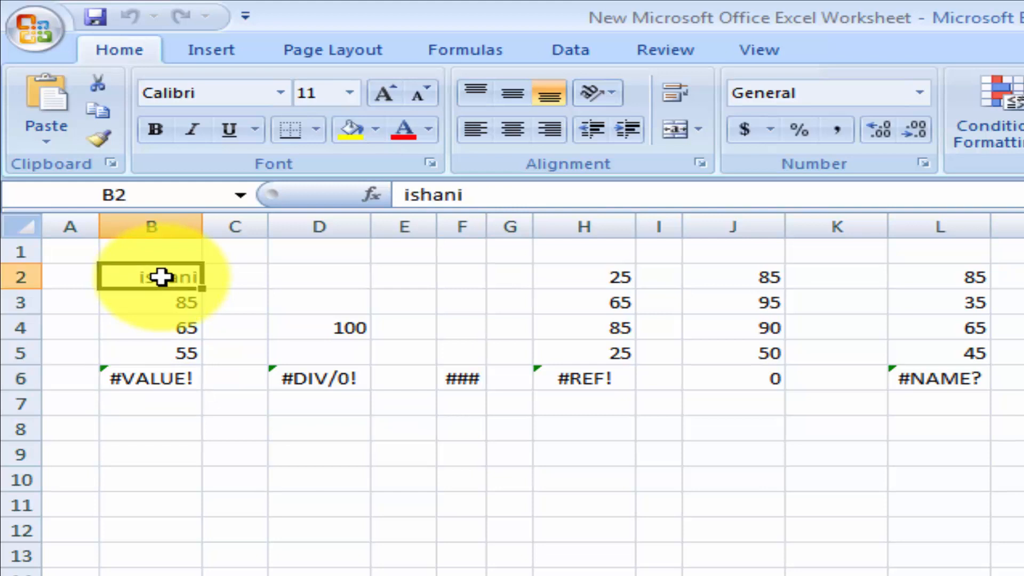
key("BackSpace")
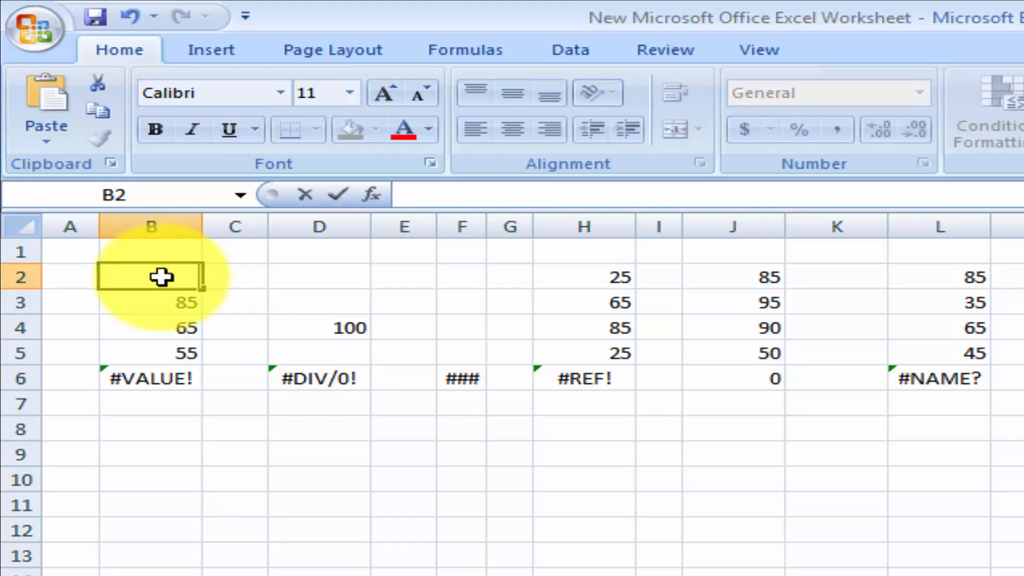
type("65")
key("Return")
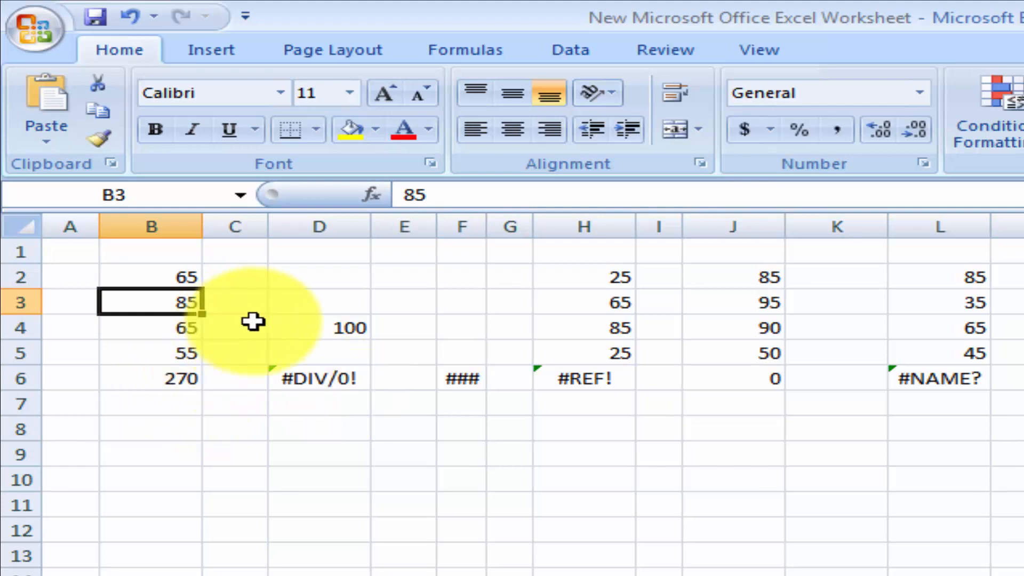
Enter 4 as the missing divisor in cell D5 for the division formula in D6
left_click(310, 380)
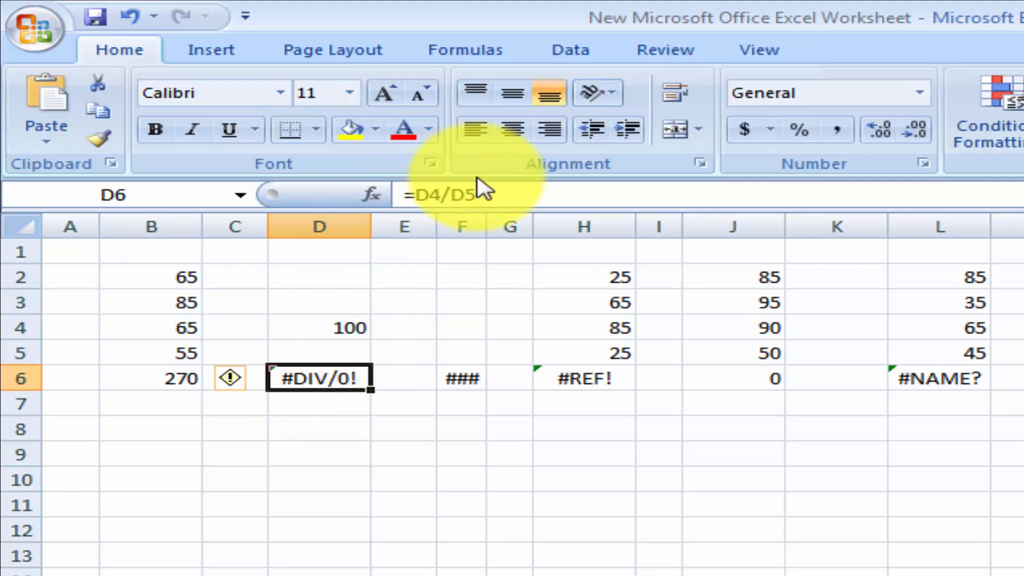
left_click(348, 348)
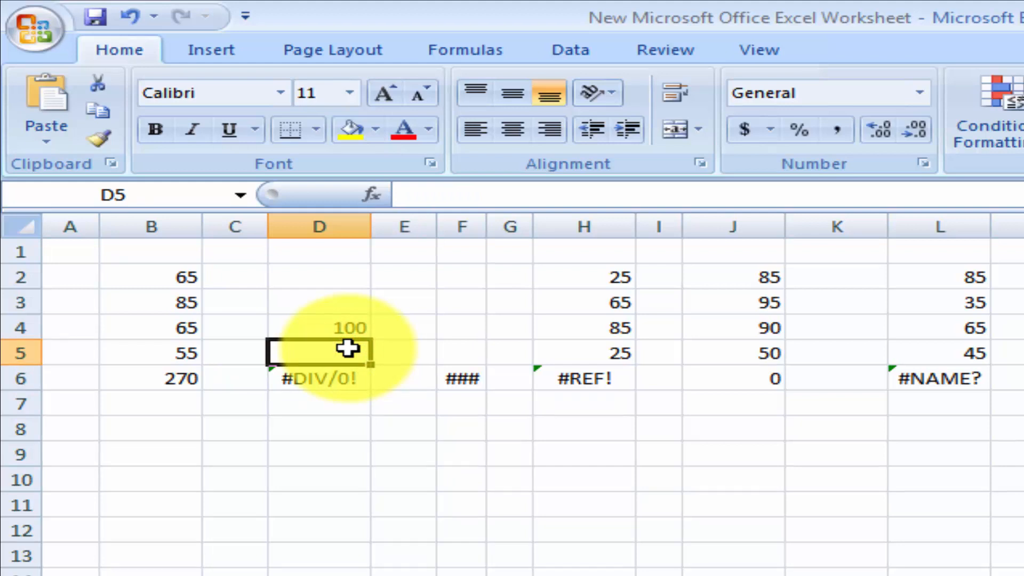
type("4")
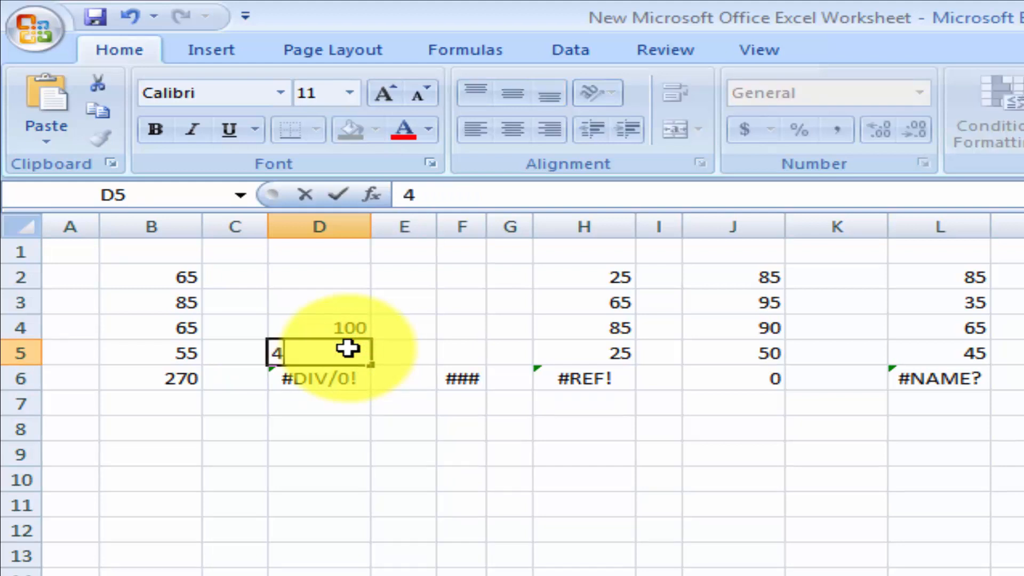
key("Return")
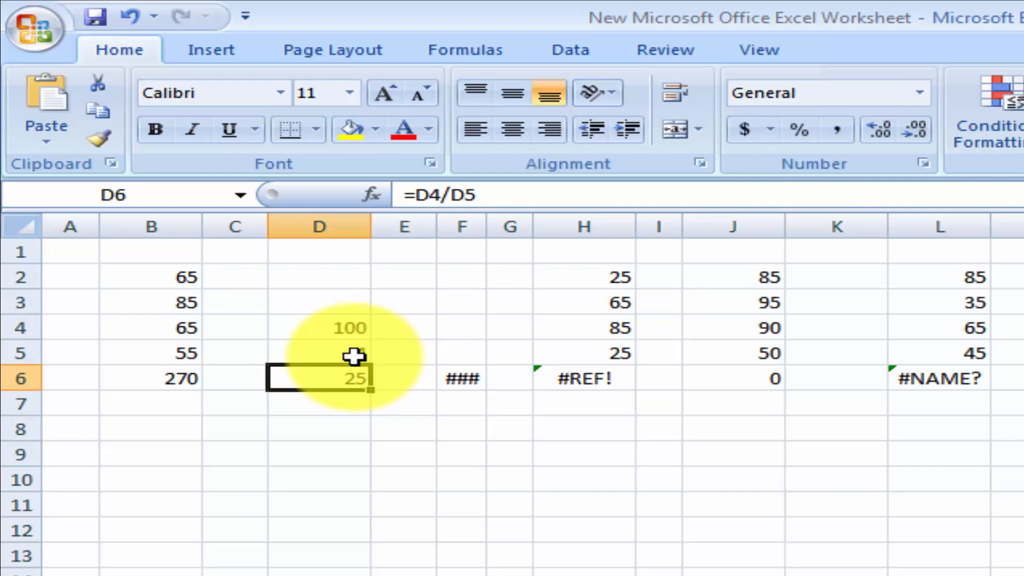
Widen column F enough to display the full number in cell F6
left_click(469, 381)
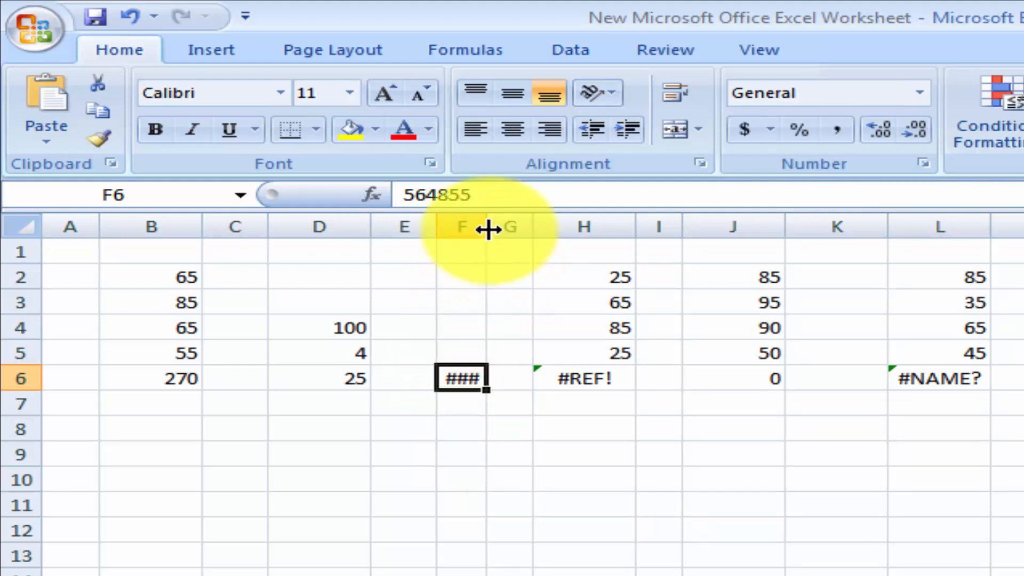
left_click_drag(488, 229, 519, 230)
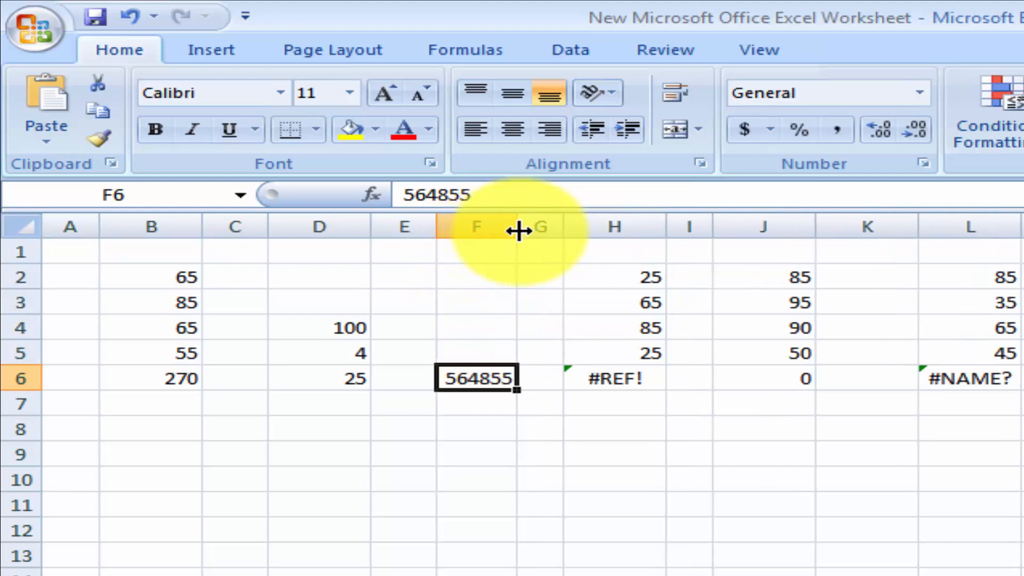
left_click(460, 427)
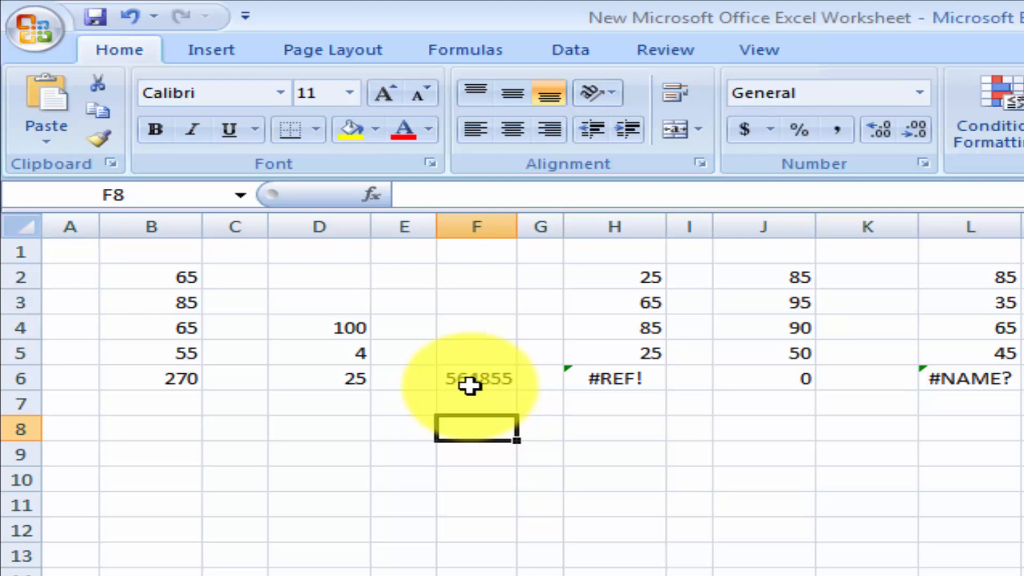
Delete the entire row containing the value 54 in cell H10
left_click(623, 379)
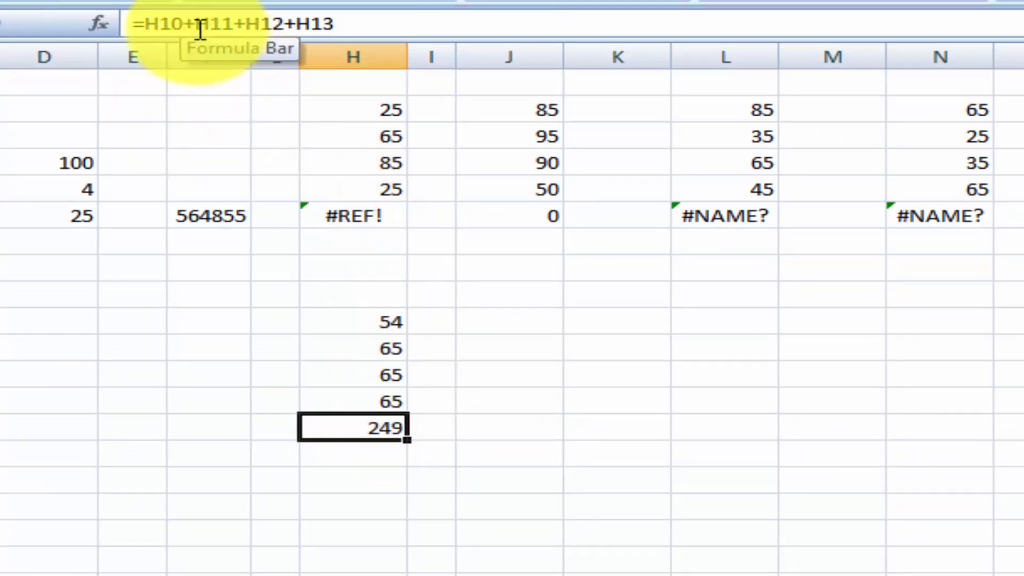
left_click(368, 326)
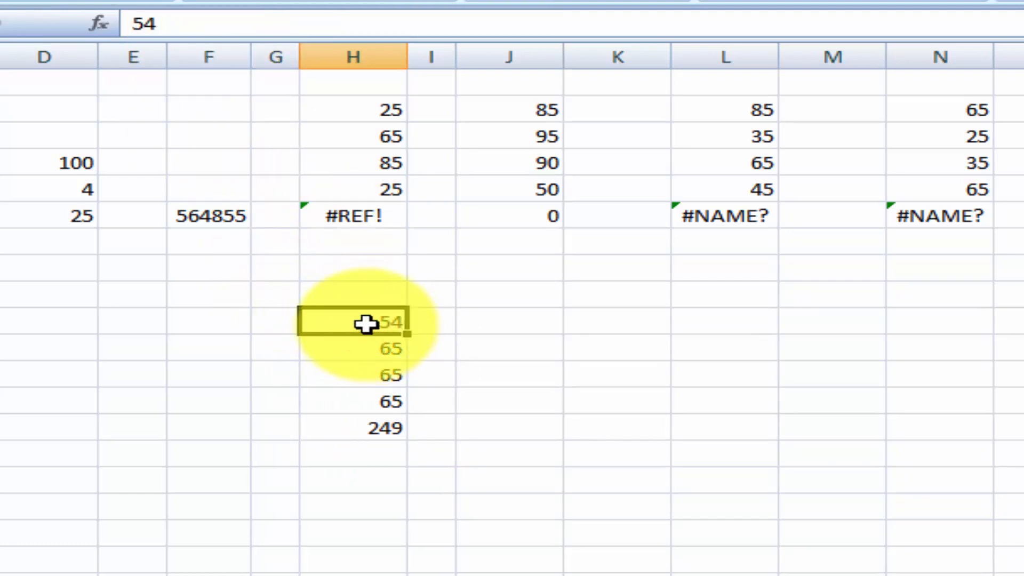
right_click(368, 327)
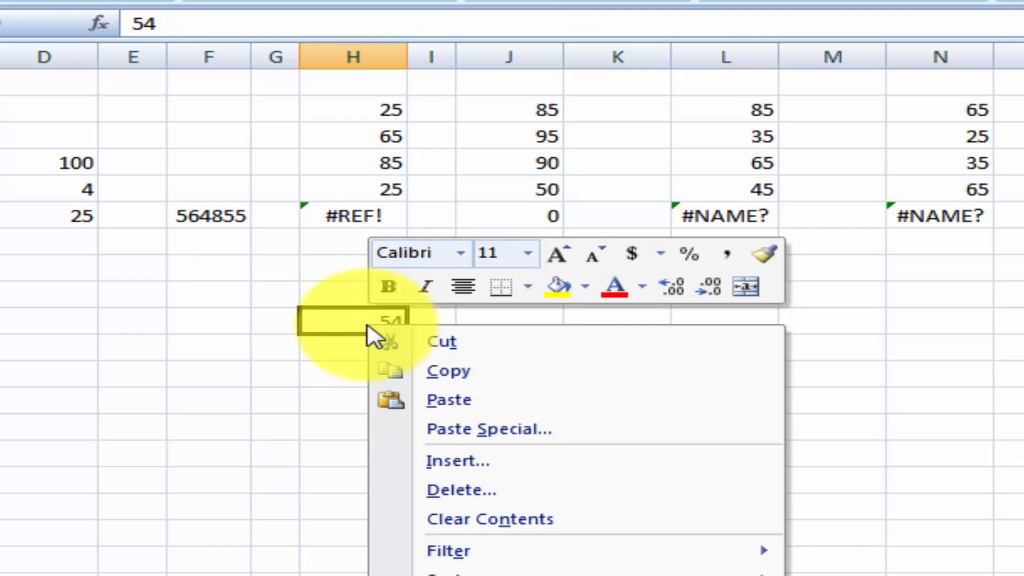
left_click(443, 490)
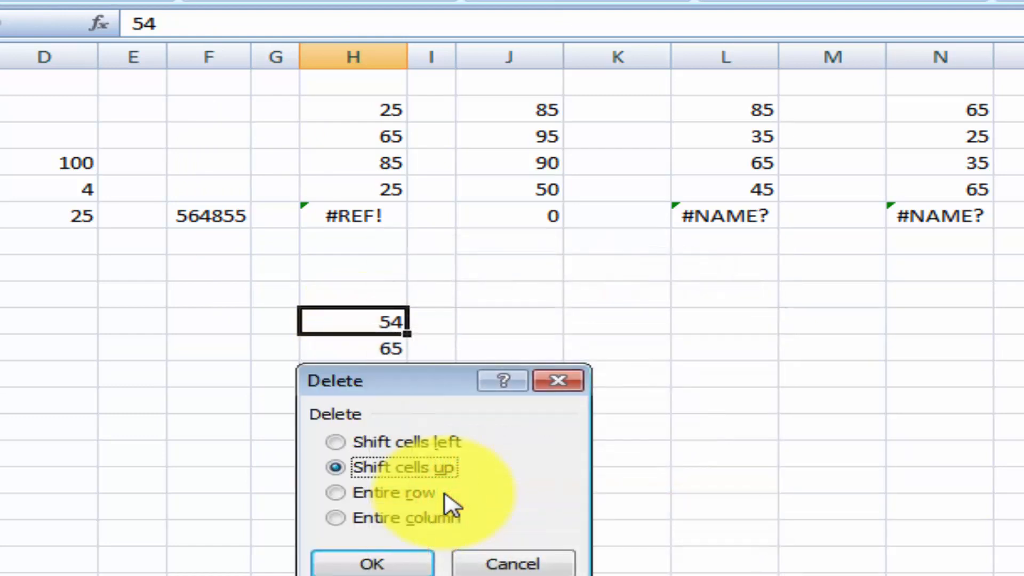
left_click(335, 494)
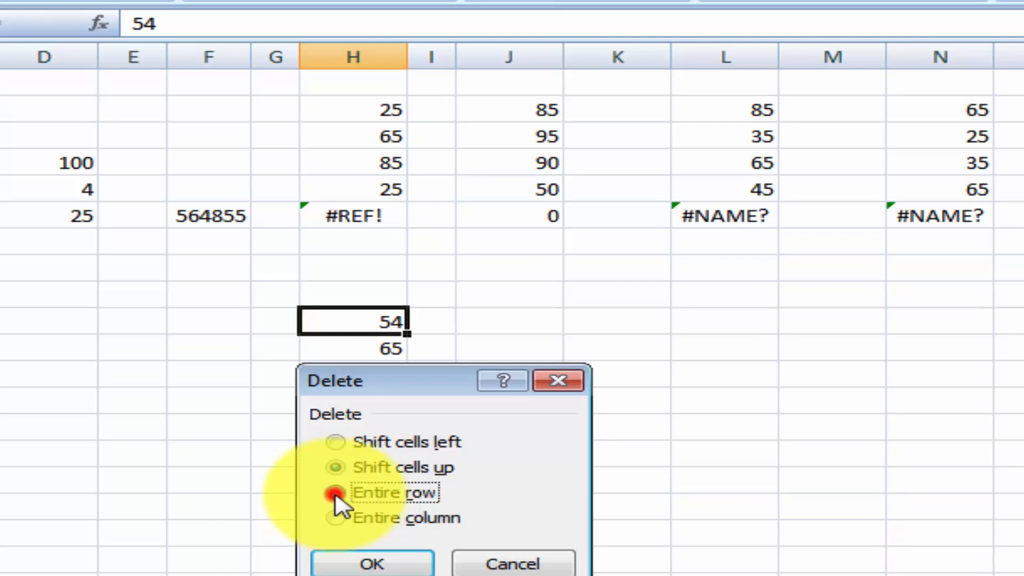
left_click(371, 563)
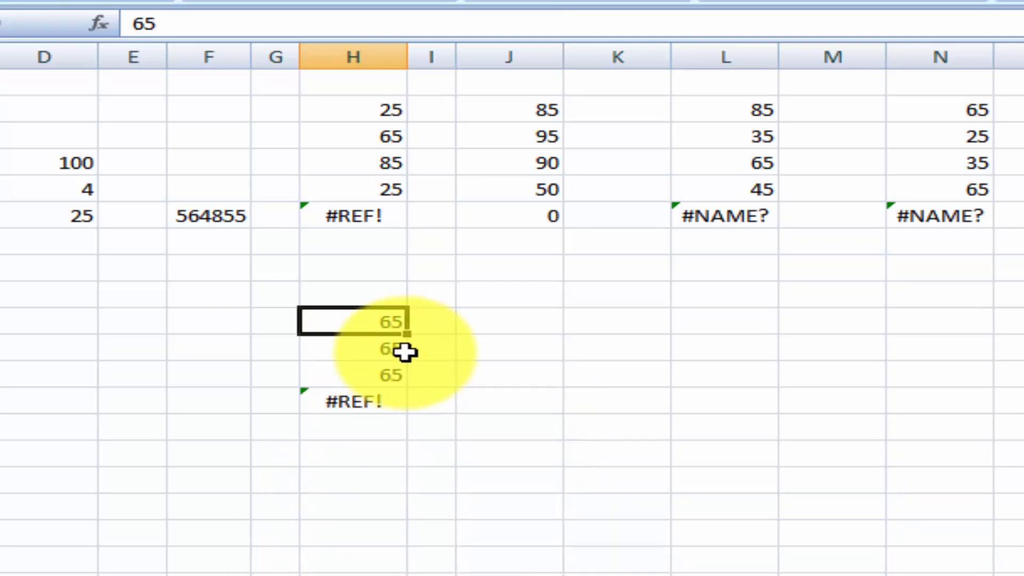
Remove the broken #REF! term from the lower column H sum so the formula reads =H10+H11+H12
left_click(347, 409)
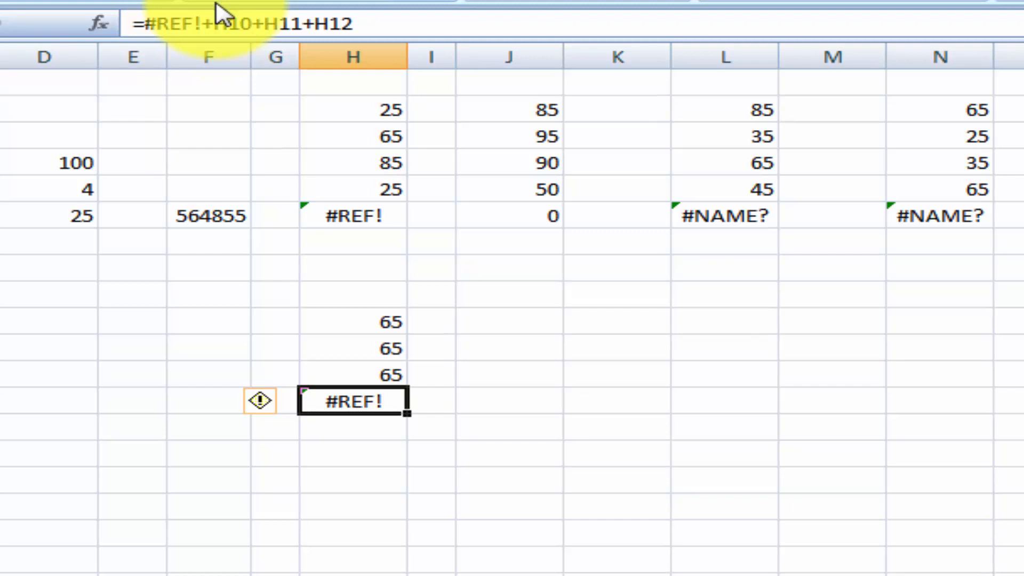
left_click(204, 23)
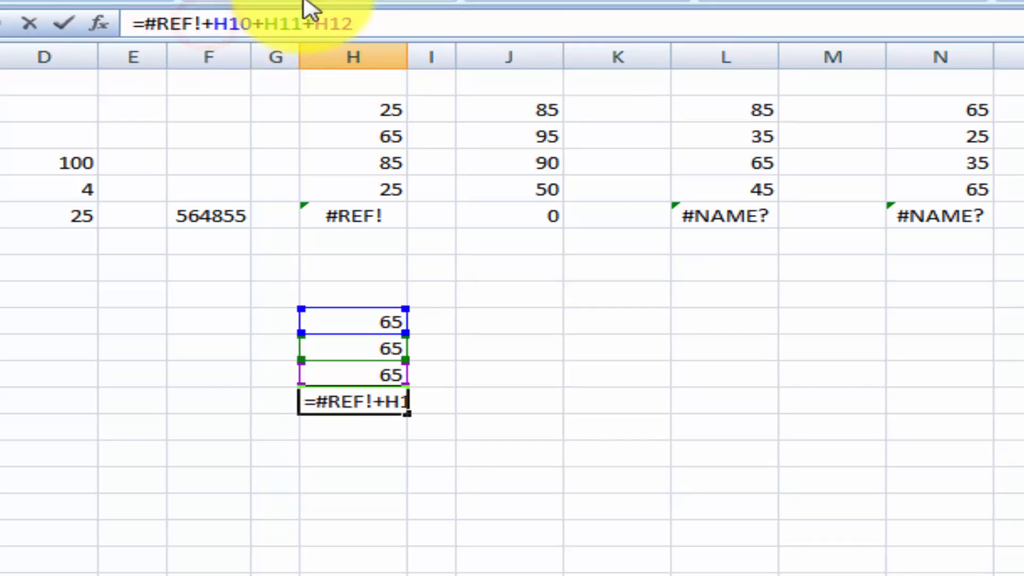
key("Right")
key("BackSpace")
key("BackSpace")
key("BackSpace")
key("BackSpace")
key("BackSpace")
key("BackSpace")
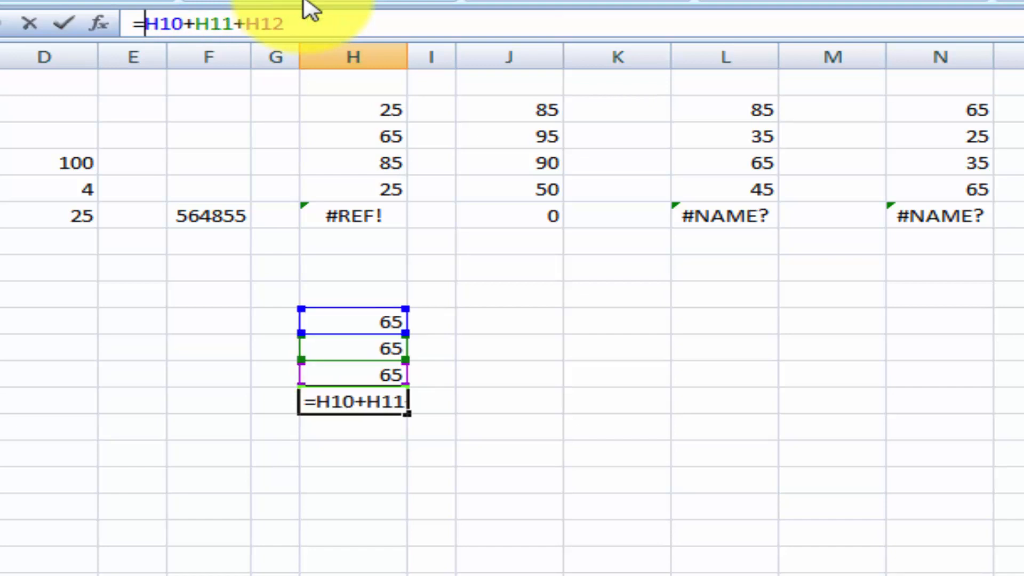
key("Return")
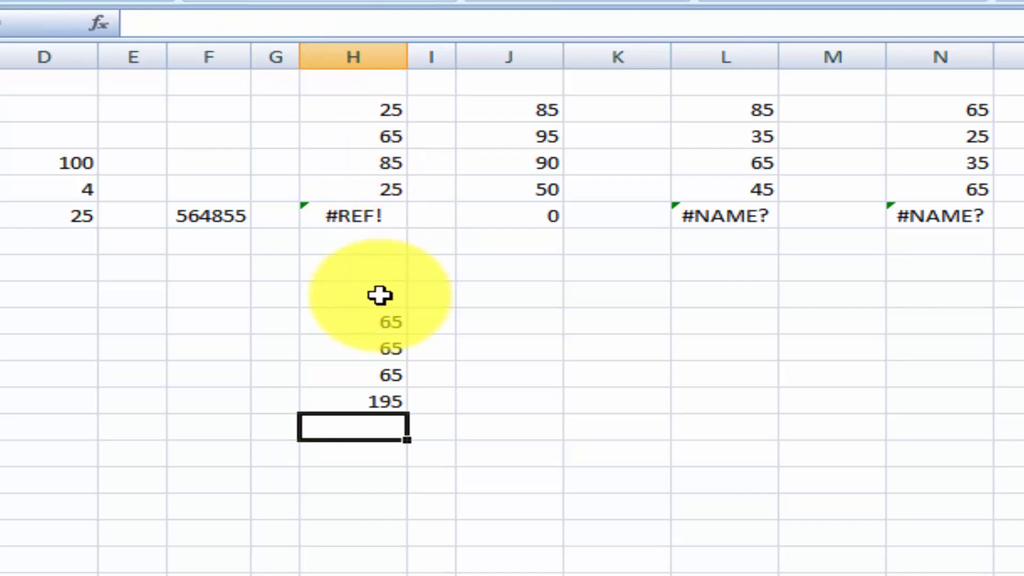
left_click(374, 403)
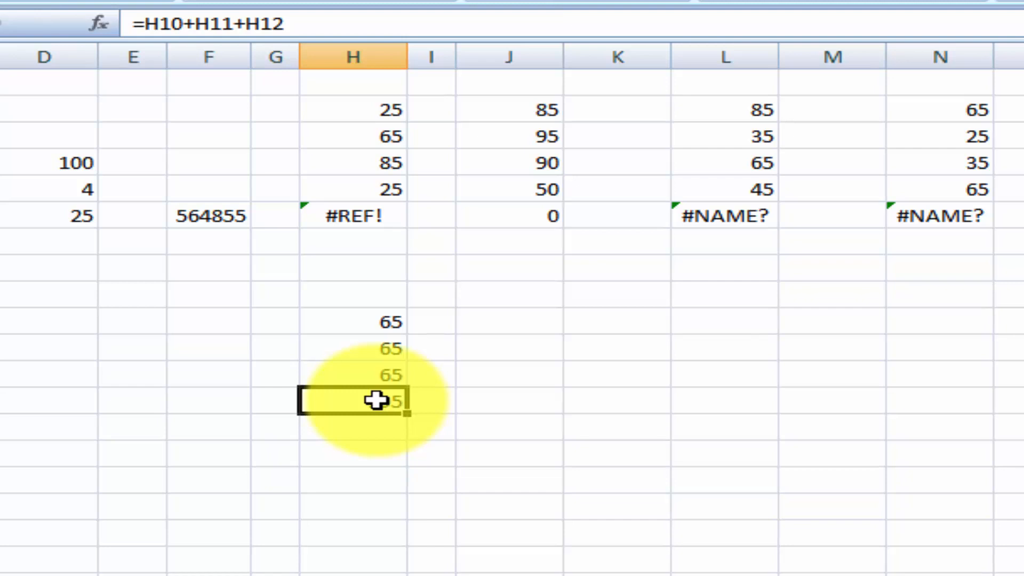
Remove the circular reference from the formula in J6 so it reads =J2+J3+J4+J5
left_click(528, 216)
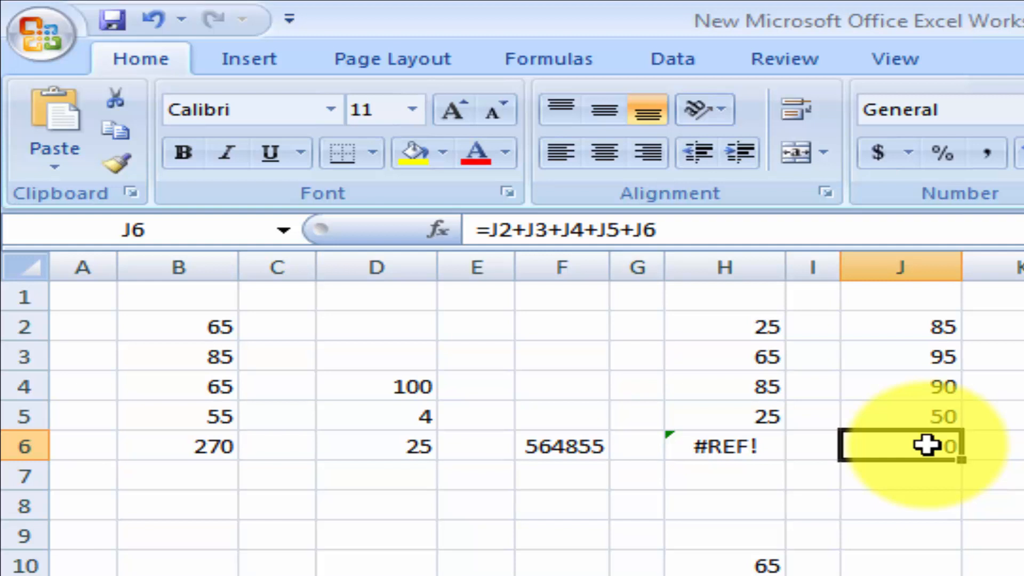
left_click(675, 231)
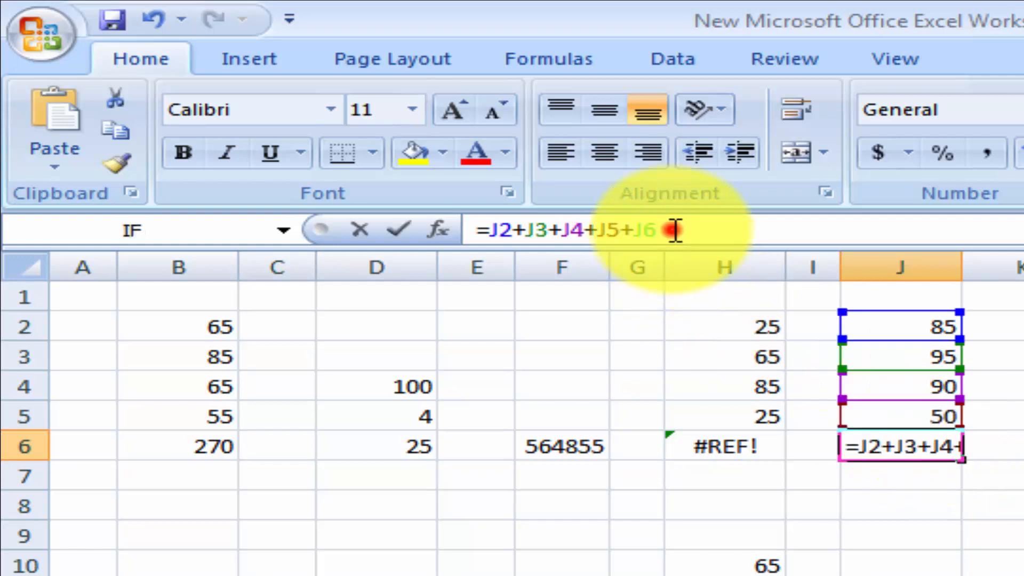
key("BackSpace")
key("BackSpace")
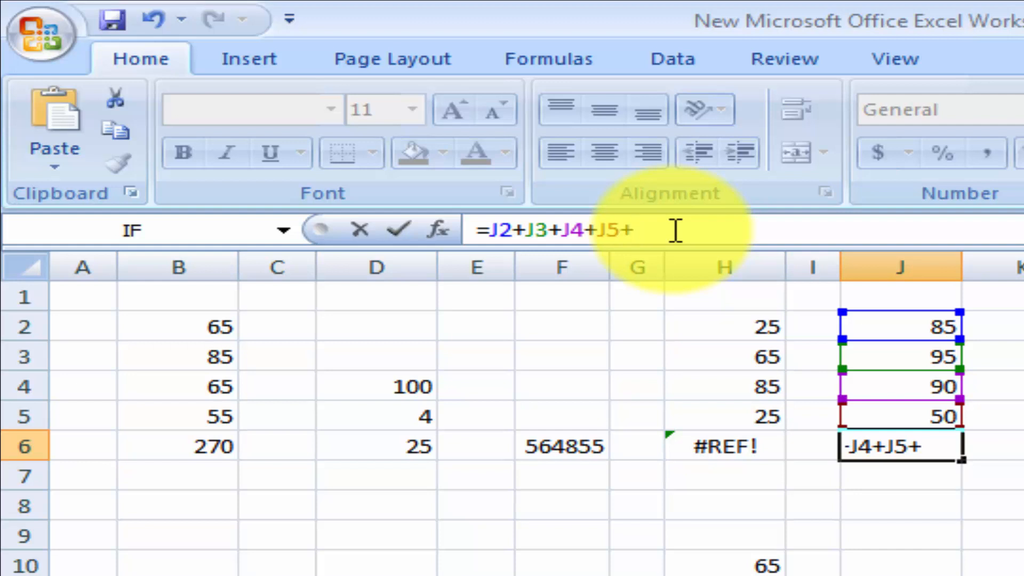
key("BackSpace")
key("Return")
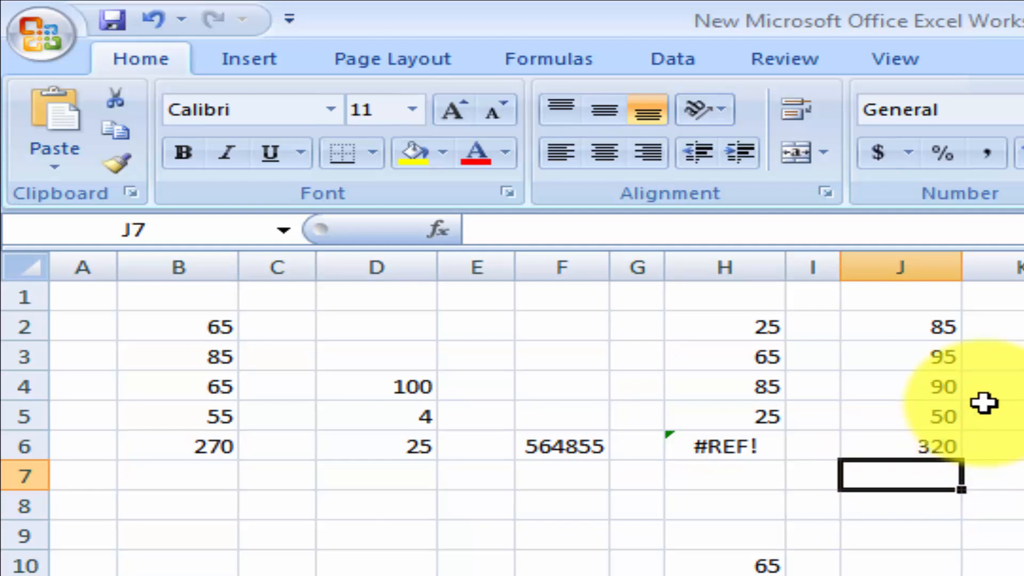
left_click(918, 447)
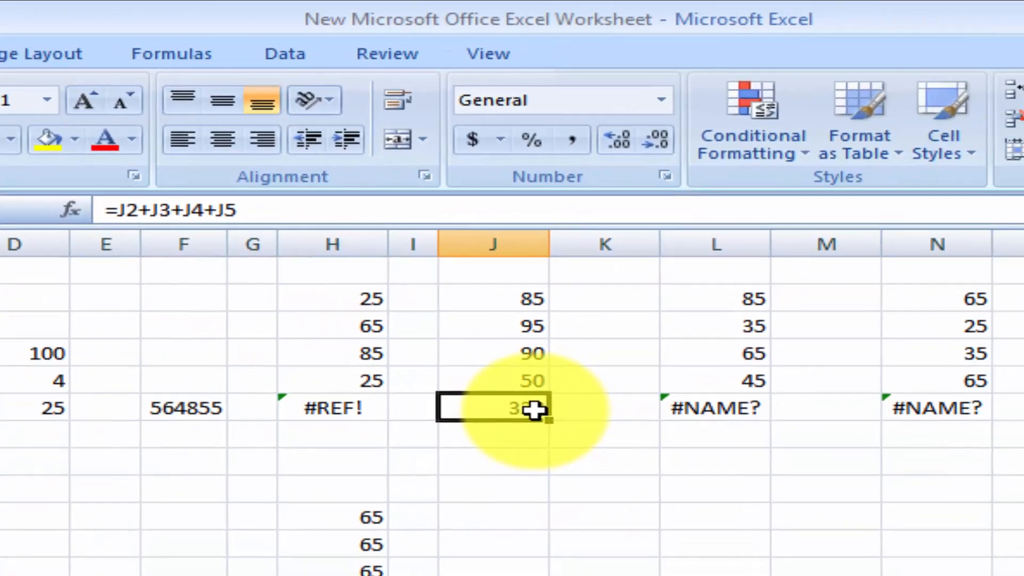
Replace the invalid name lk in the L6 formula with L2 so it reads =L2+L3+L4+L5
key("Right")
key("Right")
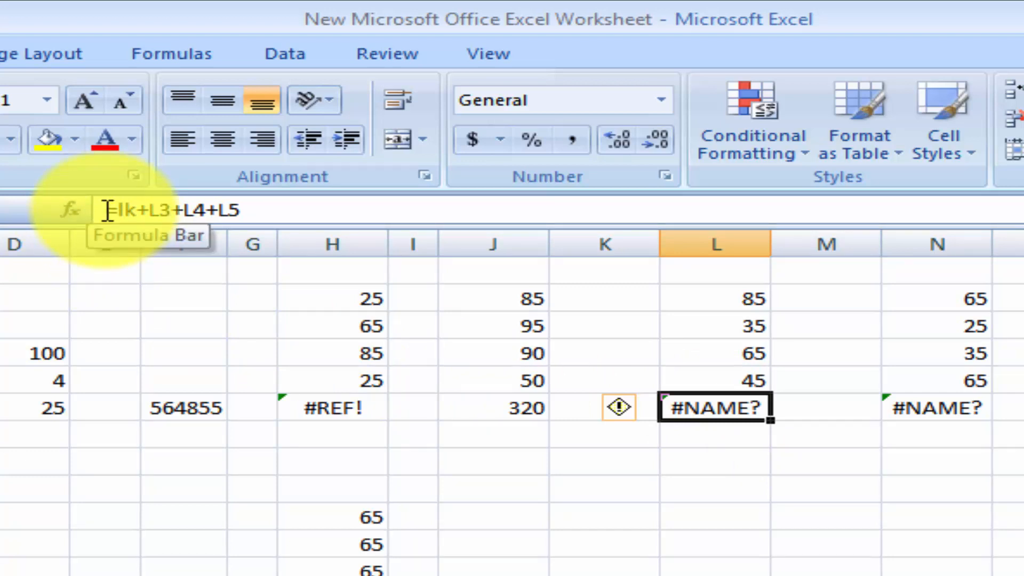
left_click(138, 209)
left_click(715, 297)
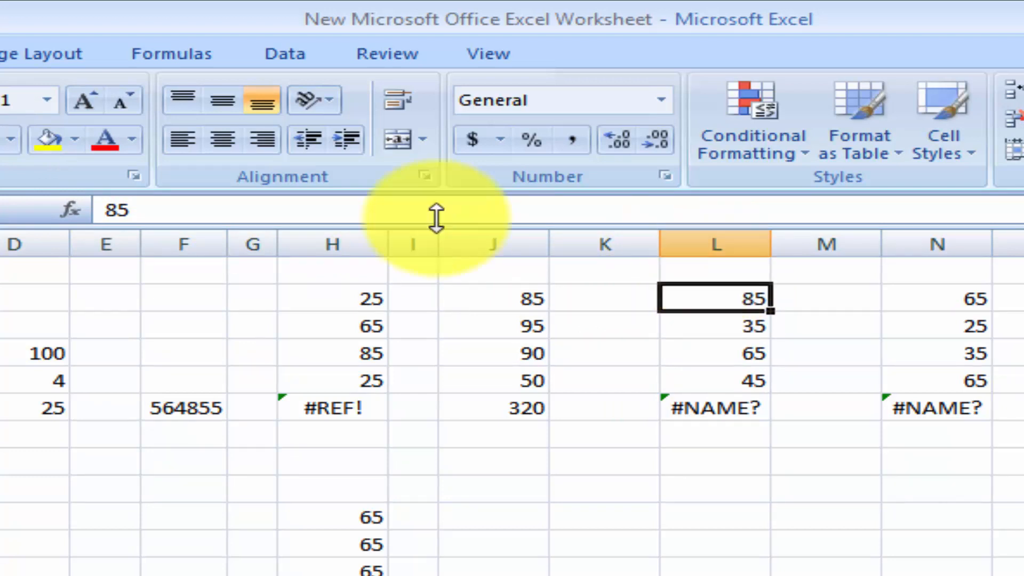
left_click(704, 400)
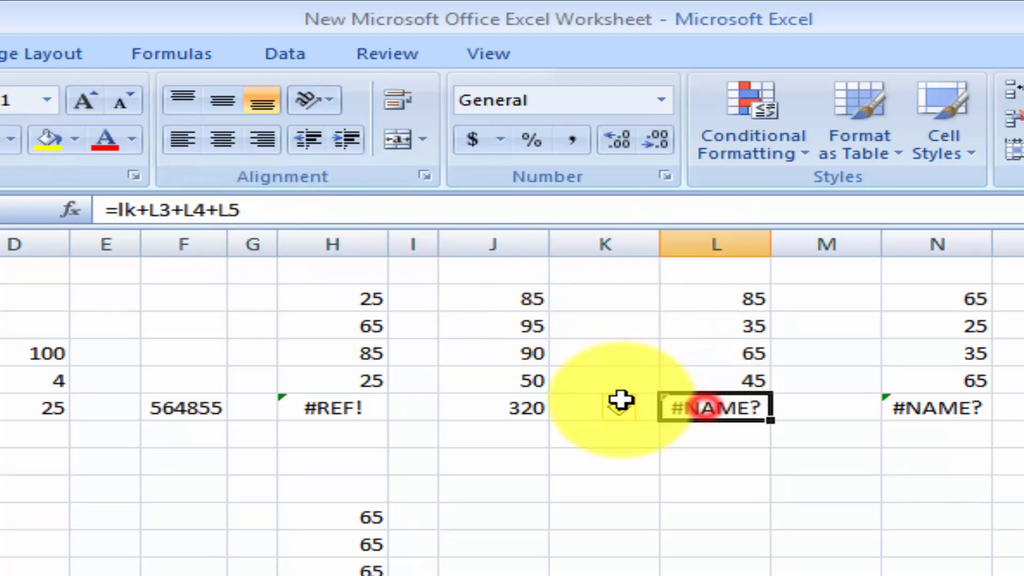
left_click(138, 209)
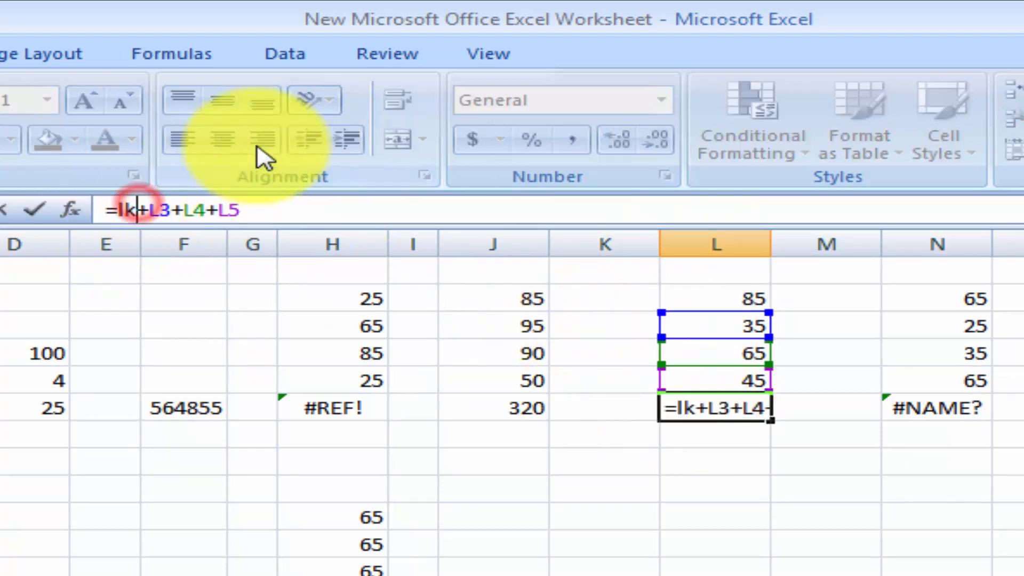
key("BackSpace")
type("3")
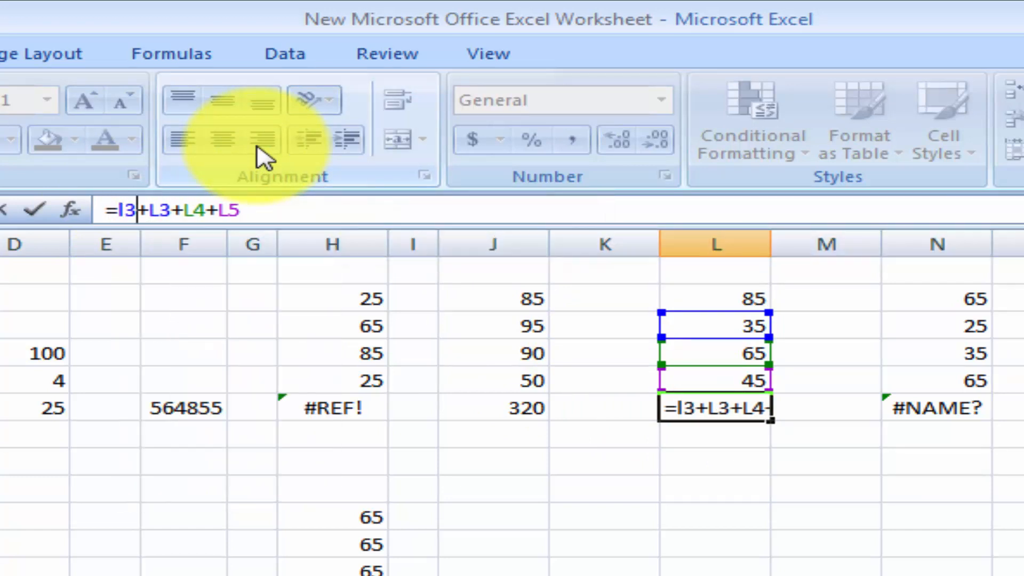
key("BackSpace")
type("2")
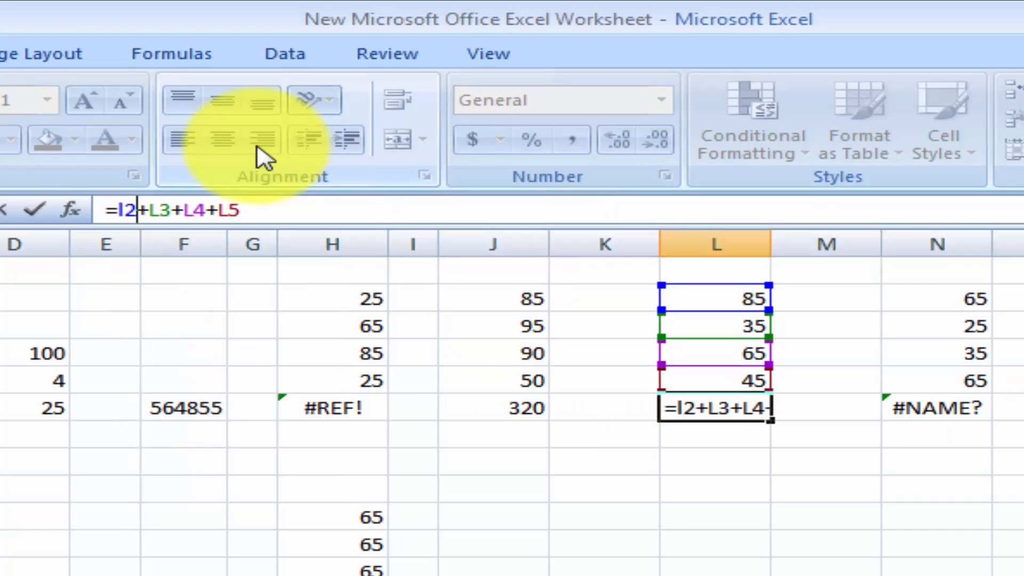
left_click(284, 202)
key("Return")
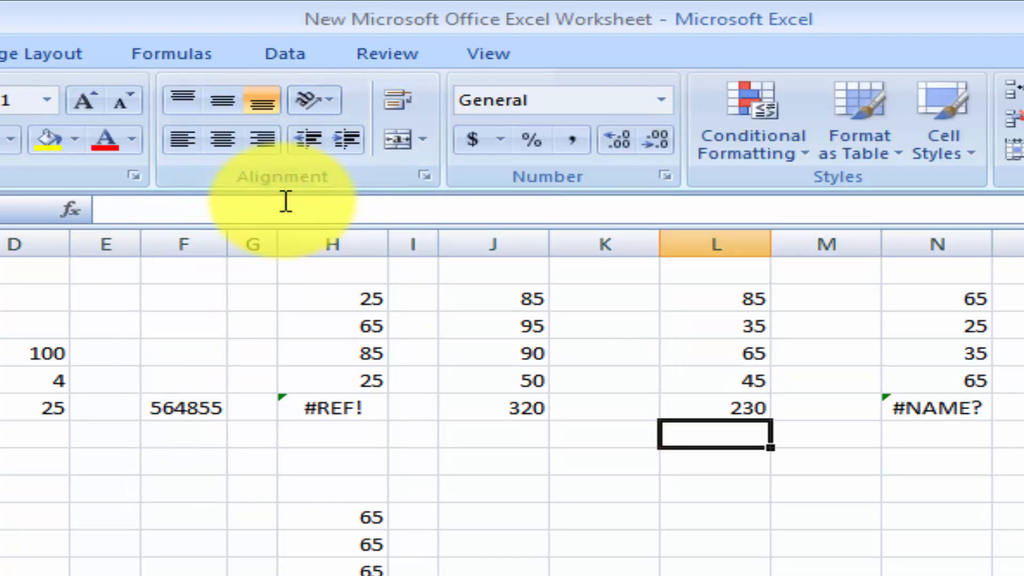
left_click(728, 406)
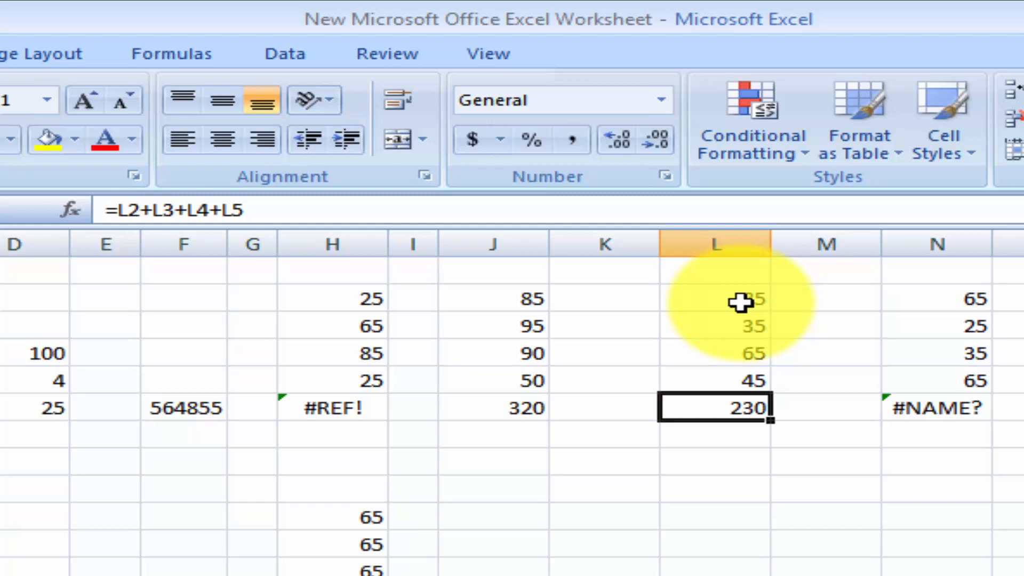
Correct the misspelled function name in the N6 formula so it reads =SUM(N2:N5)
key("Right")
key("Right")
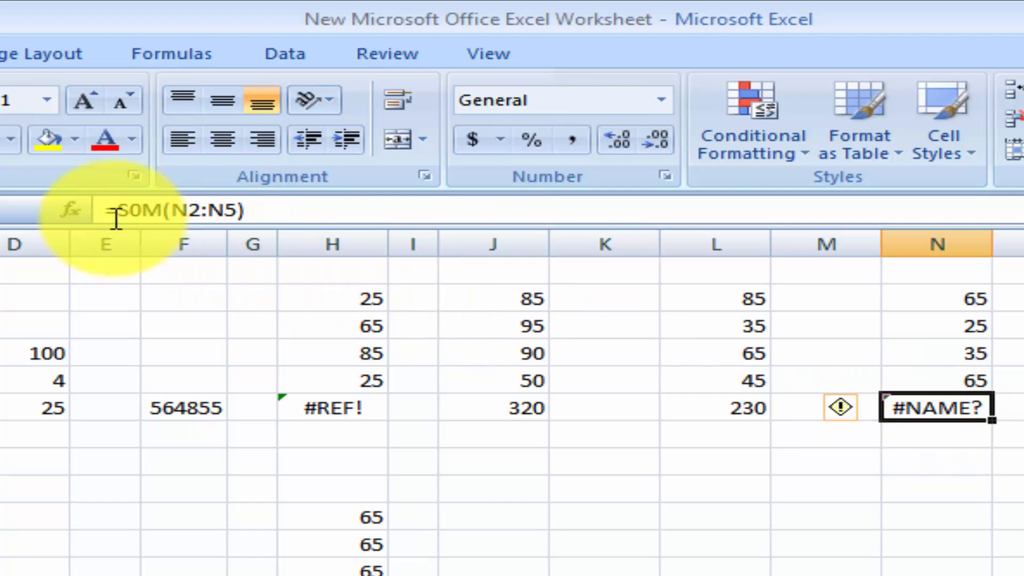
left_click(144, 206)
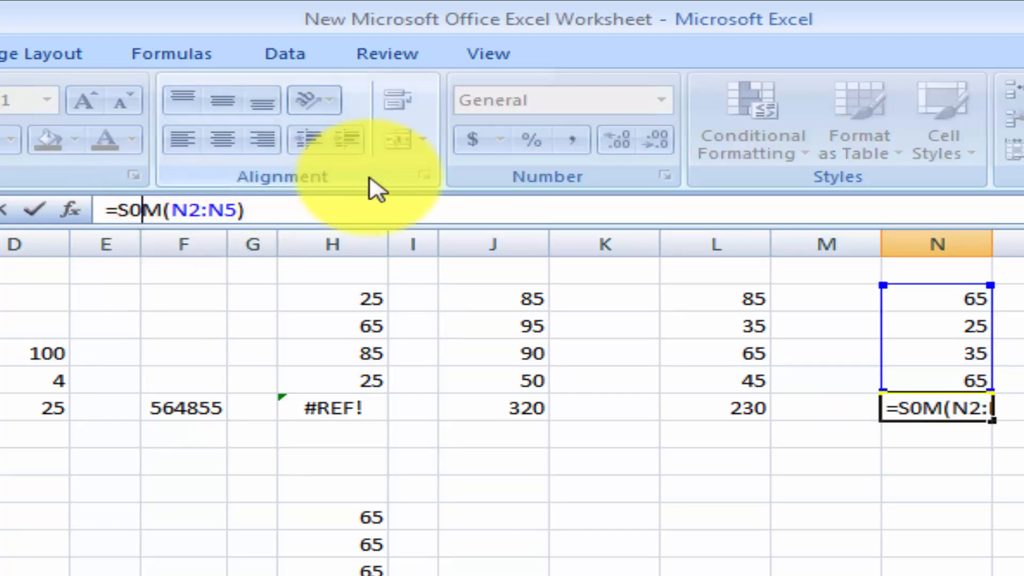
key("BackSpace")
type("u")
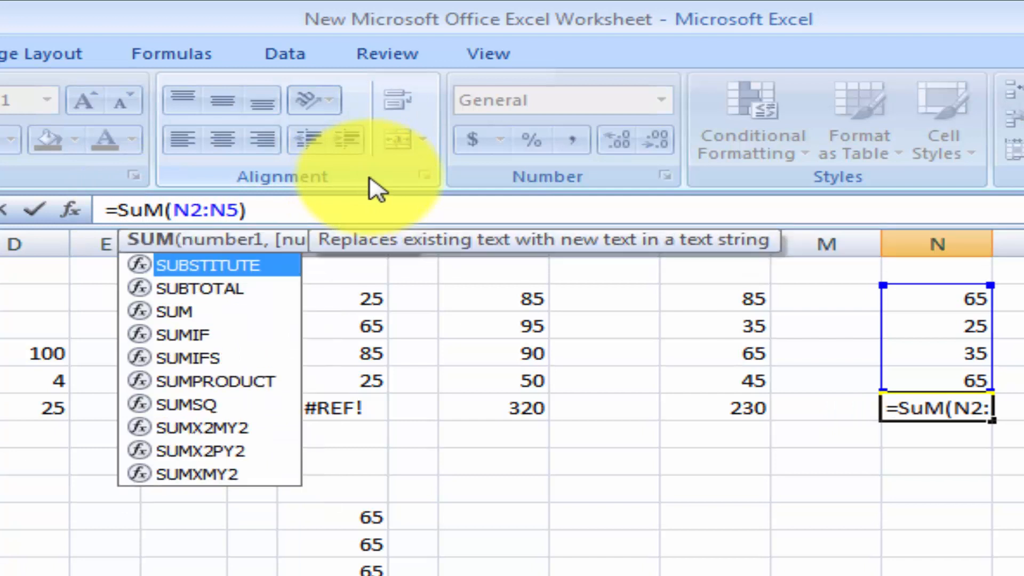
key("Return")
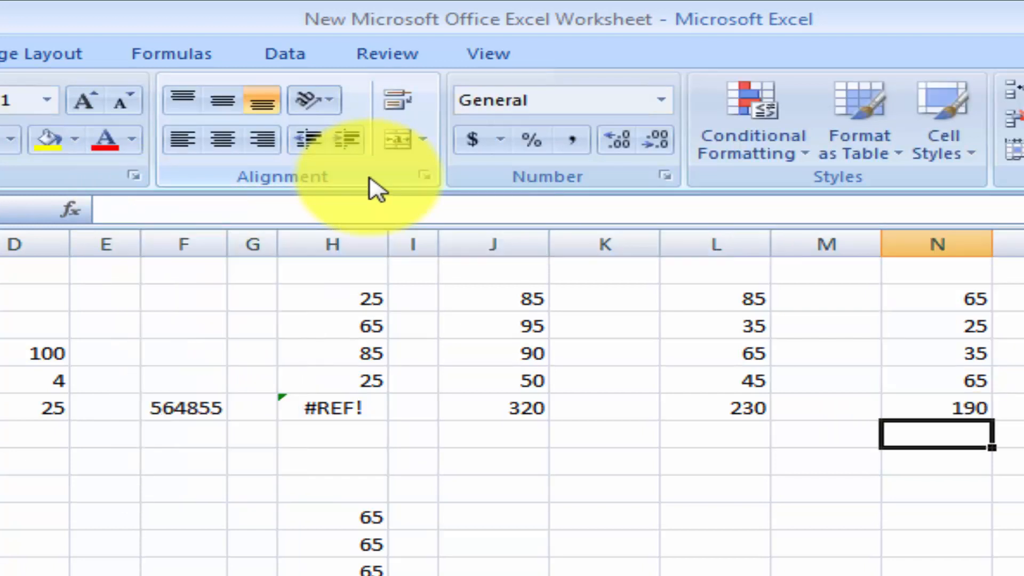
left_click(950, 406)
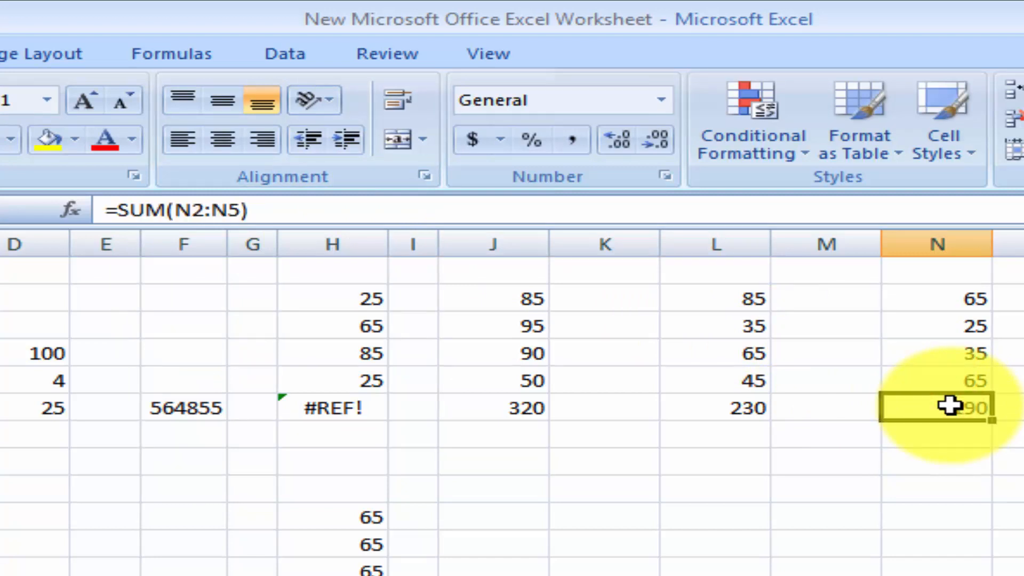